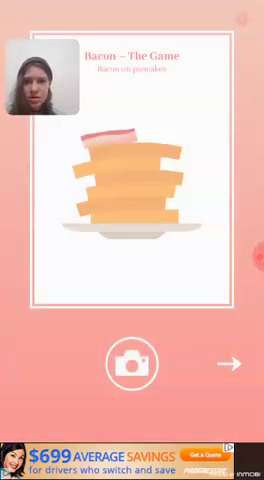
Advance from the finished quote level to the Piña Colada level.
{"action": "left_click", "coordinate": [228, 363]}
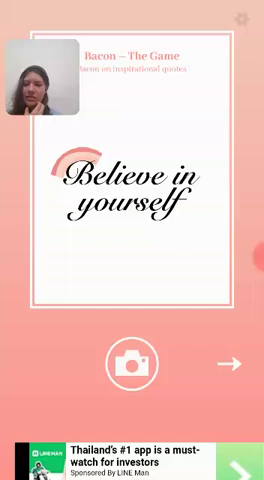
Save the bacon-on-quote picture via Post Bacon's Save option, allowing photo and file access.
{"action": "left_click", "coordinate": [132, 365]}
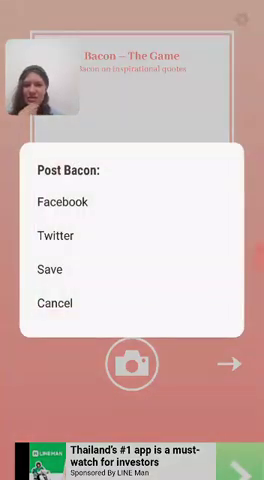
{"action": "left_click", "coordinate": [55, 302]}
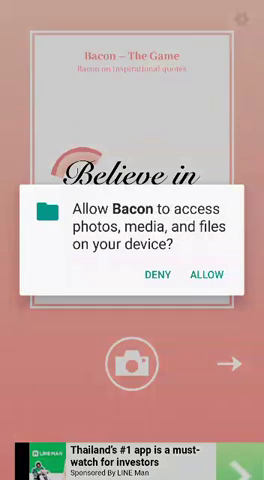
{"action": "left_click", "coordinate": [207, 274]}
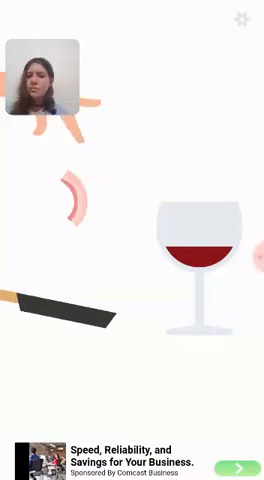
Flip the bacon from the pan toward the wine glass.
{"action": "left_click", "coordinate": [132, 300]}
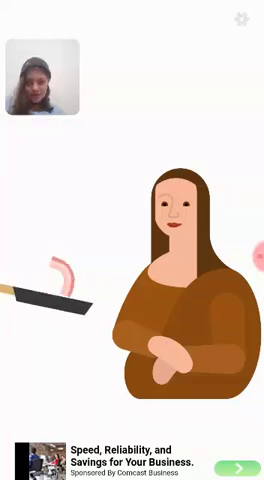
{"action": "left_click", "coordinate": [132, 240]}
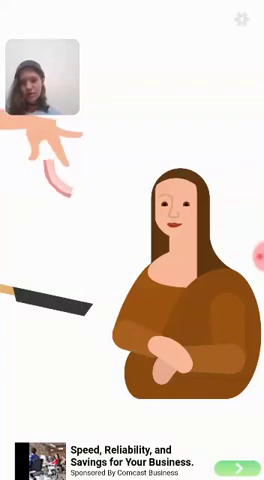
{"action": "left_click", "coordinate": [132, 240]}
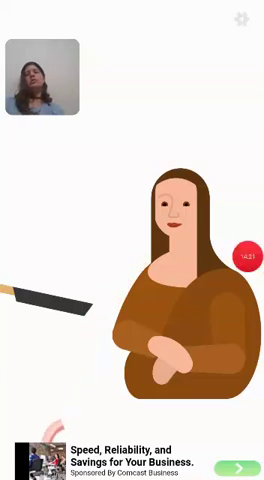
Expand the red timer bubble to show pause, stop, view and camera buttons.
{"action": "left_click", "coordinate": [247, 256]}
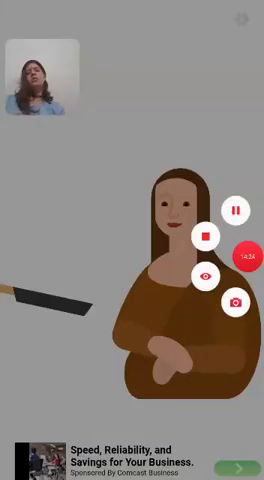